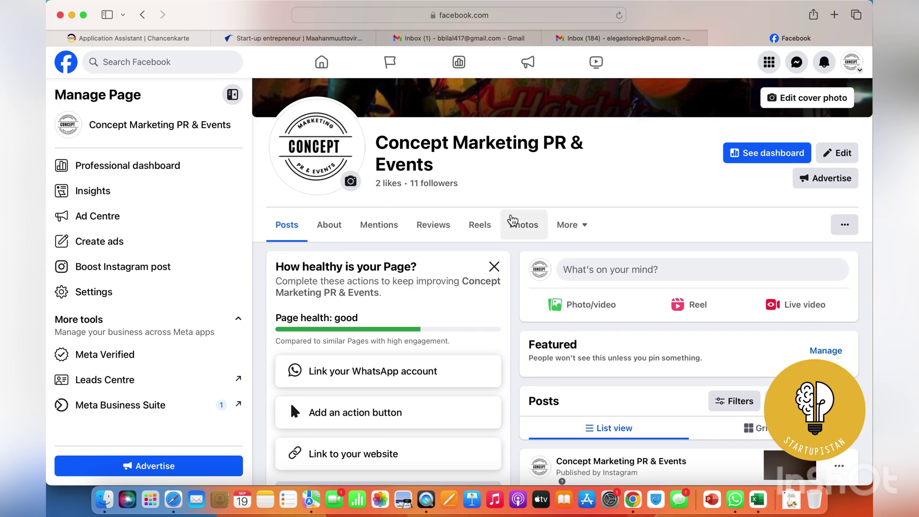
Step: Open Access and control in the Concept Marketing PR & Events Page settings and select Delete Page
click(852, 62)
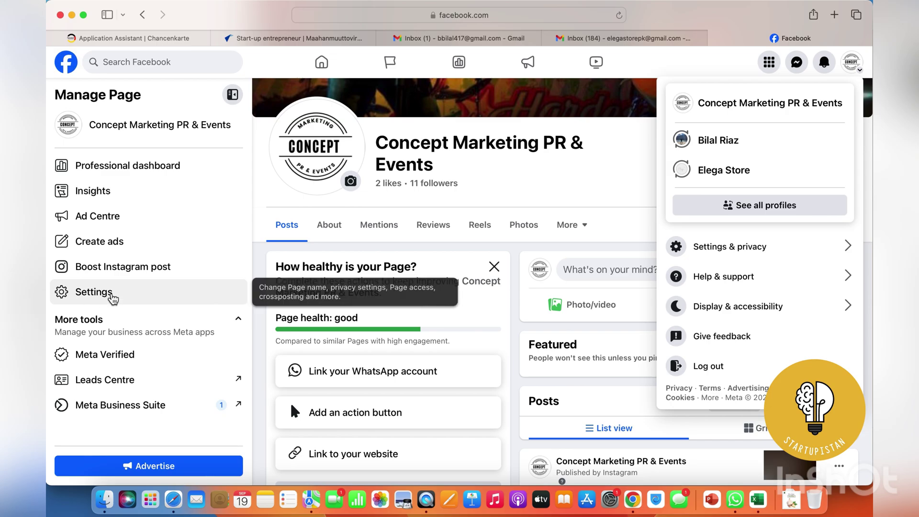
click(94, 293)
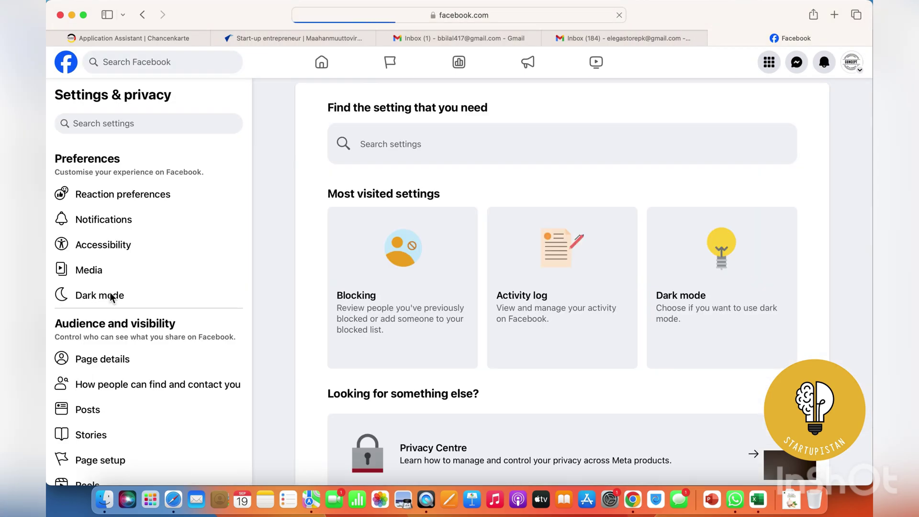
scroll(151, 294, down, 4)
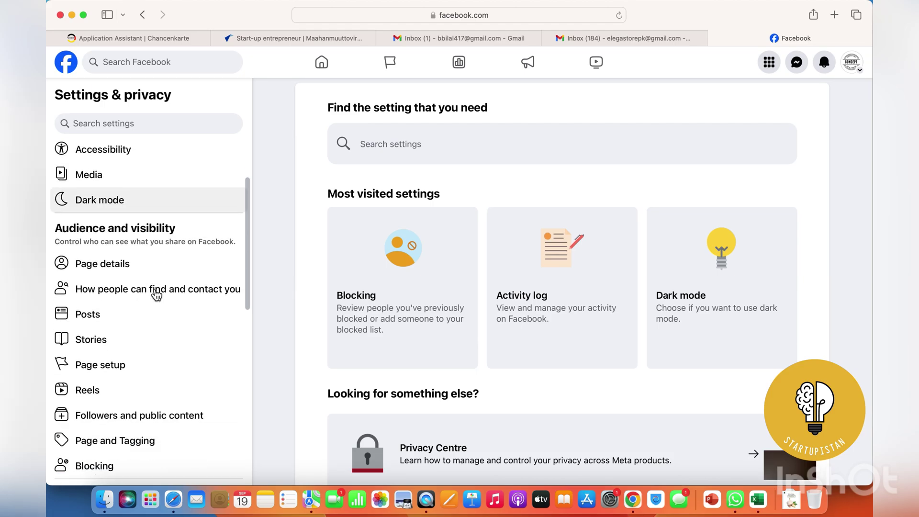
scroll(157, 294, down, 2)
scroll(157, 294, down, 3)
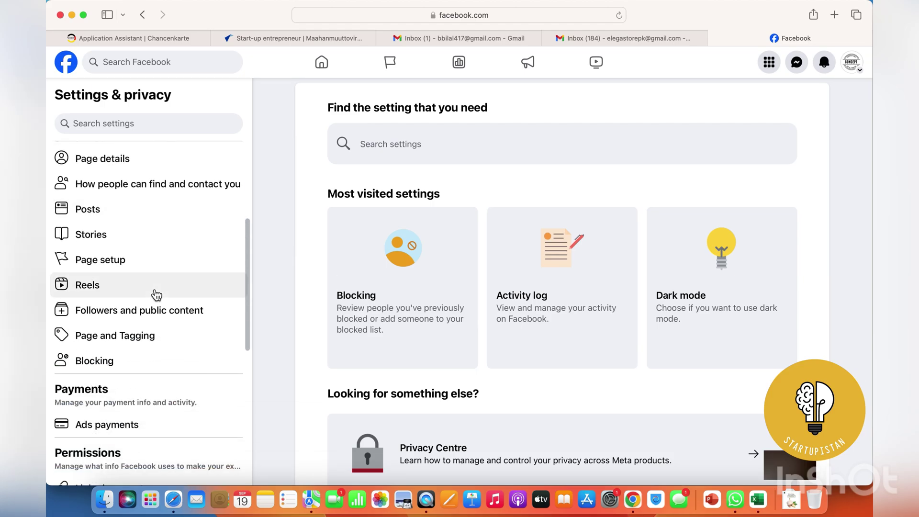
scroll(157, 294, down, 4)
scroll(157, 294, down, 4)
scroll(157, 293, down, 3)
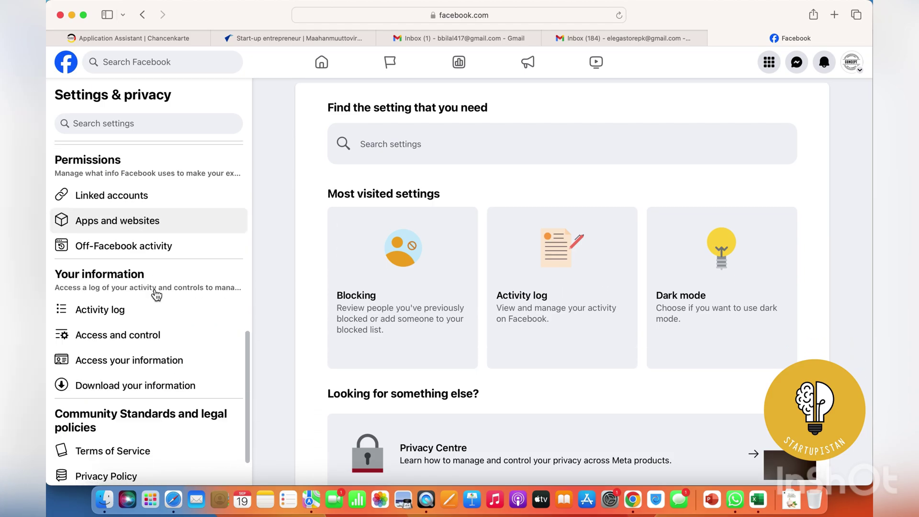
scroll(157, 294, down, 1)
click(138, 300)
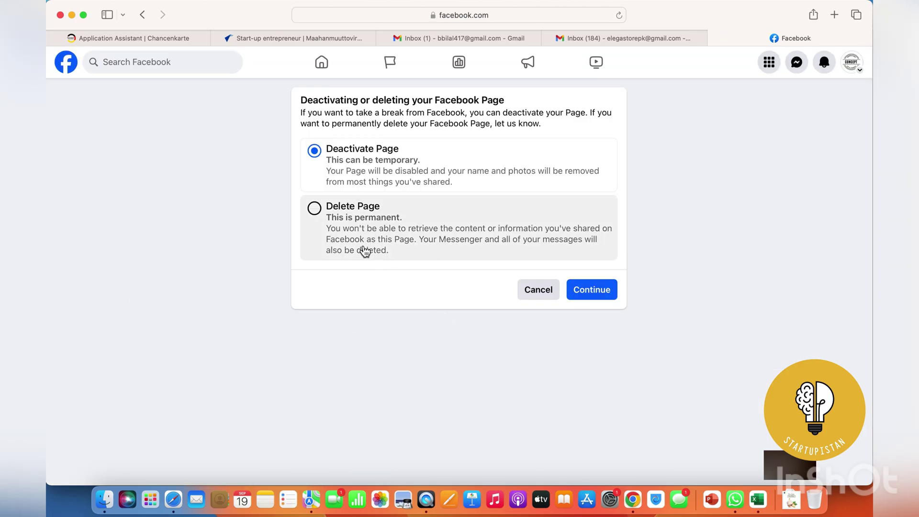
click(314, 208)
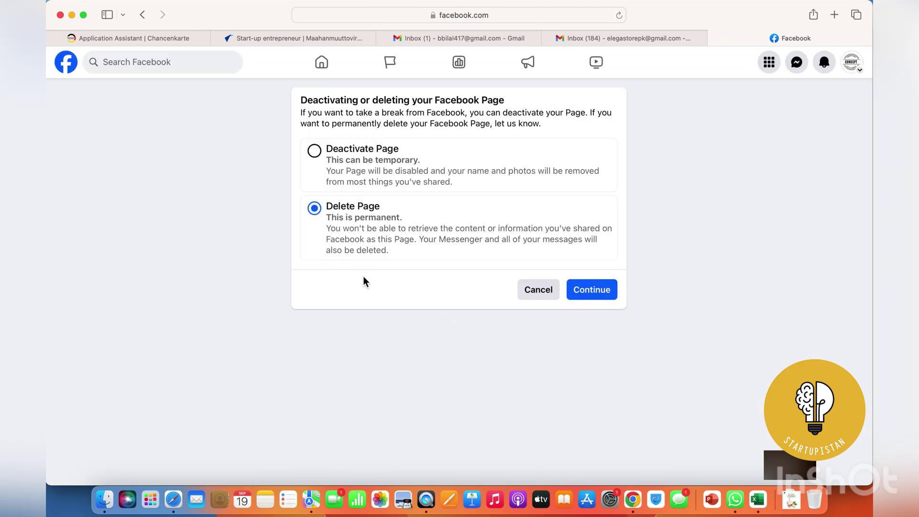